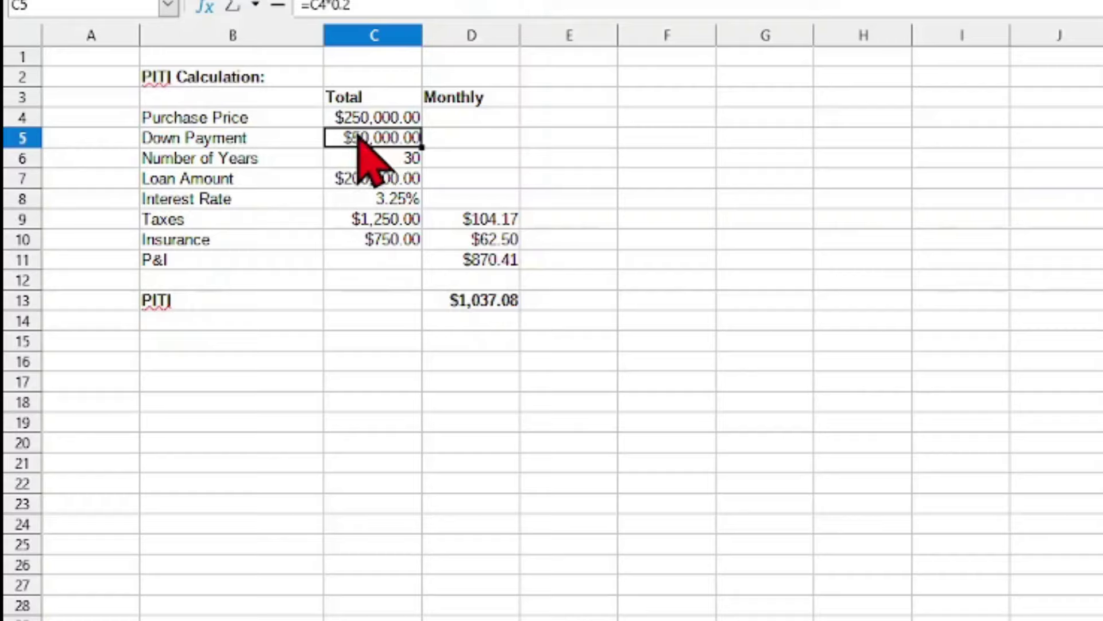
Review the number of years, the loan amount formula with its purchase price and down payment cells, and the interest rate.
{"action": "left_click", "coordinate": [285, 162]}
{"action": "left_click", "coordinate": [405, 154]}
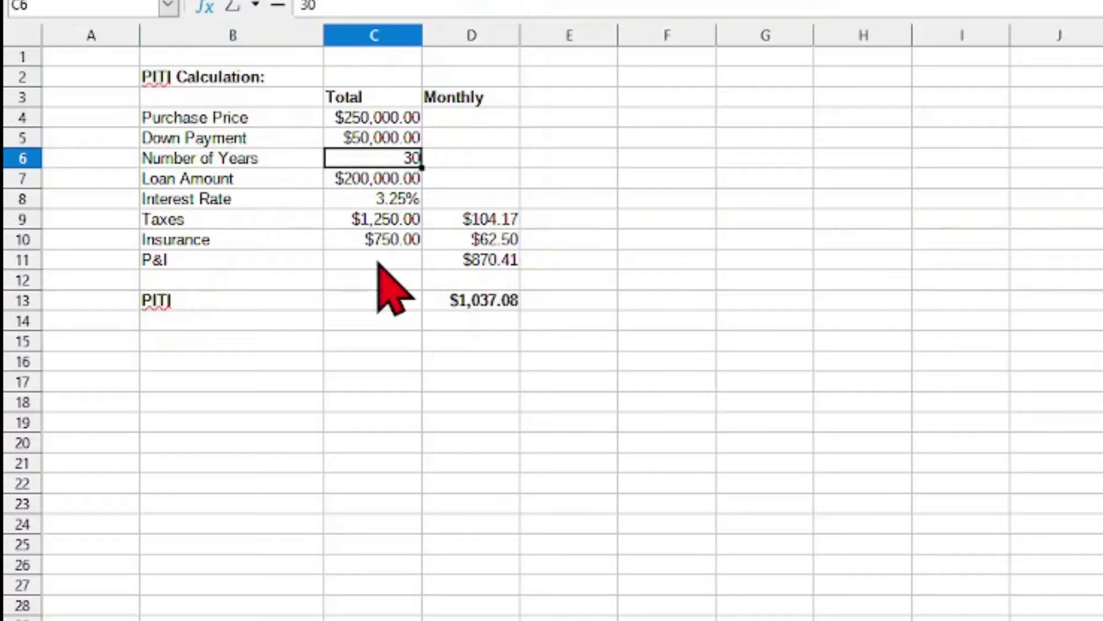
{"action": "left_click", "coordinate": [245, 183]}
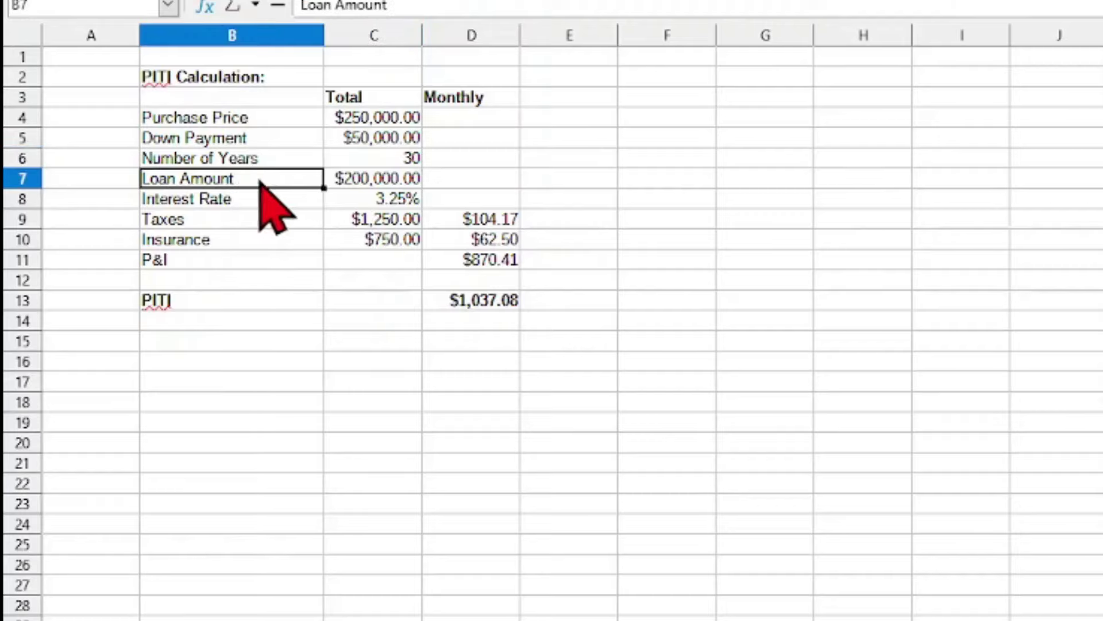
{"action": "left_click", "coordinate": [374, 183]}
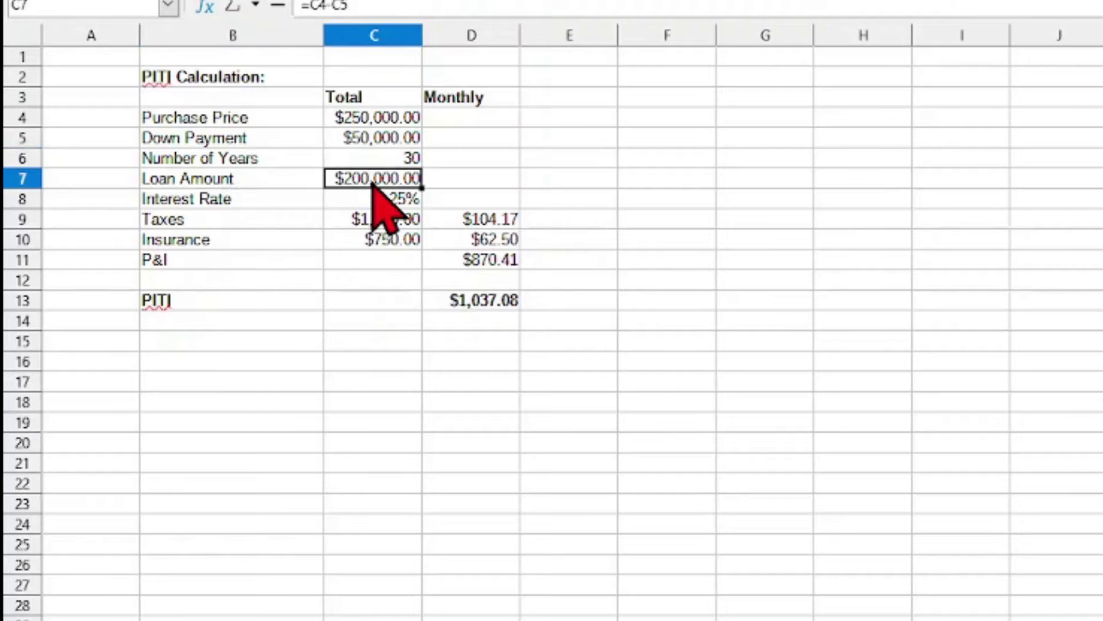
{"action": "left_click", "coordinate": [373, 117]}
{"action": "left_click", "coordinate": [365, 138]}
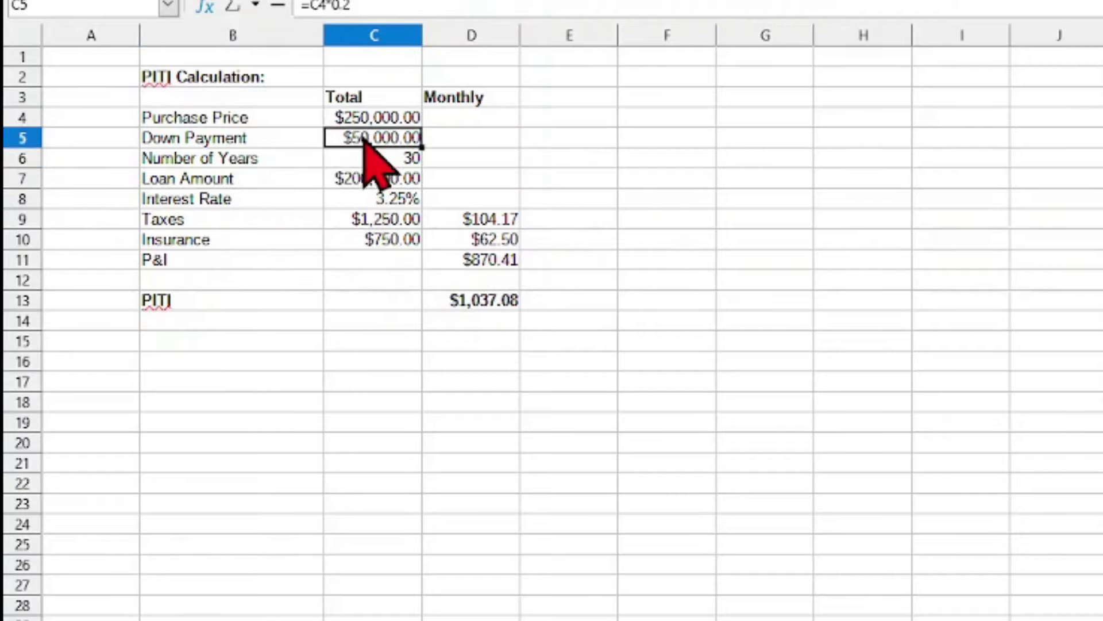
{"action": "left_click", "coordinate": [360, 178]}
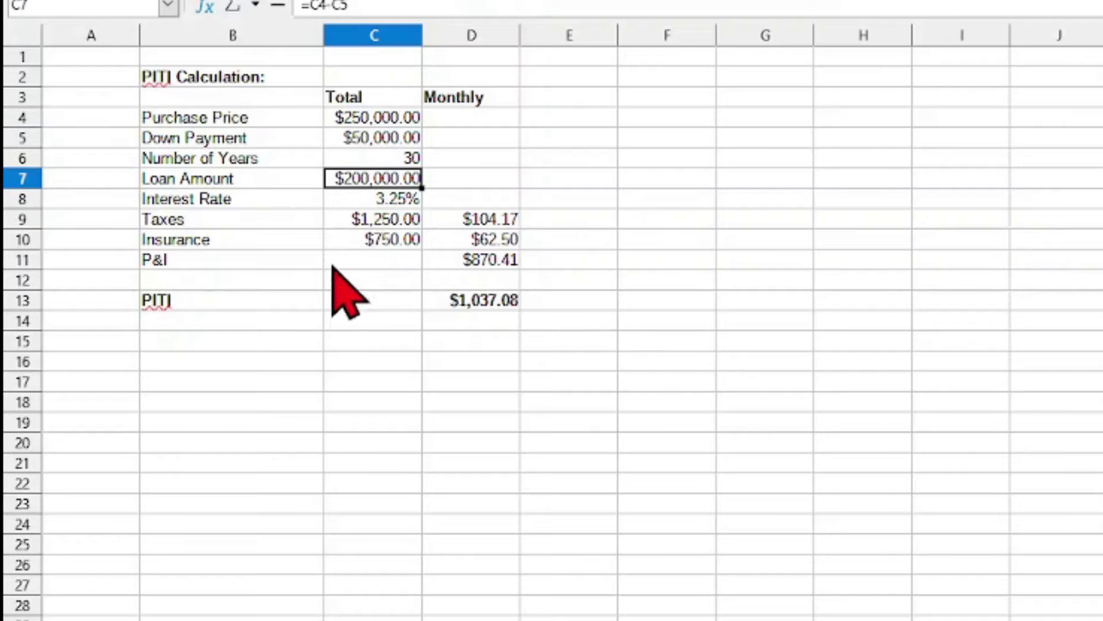
{"action": "left_click", "coordinate": [373, 200]}
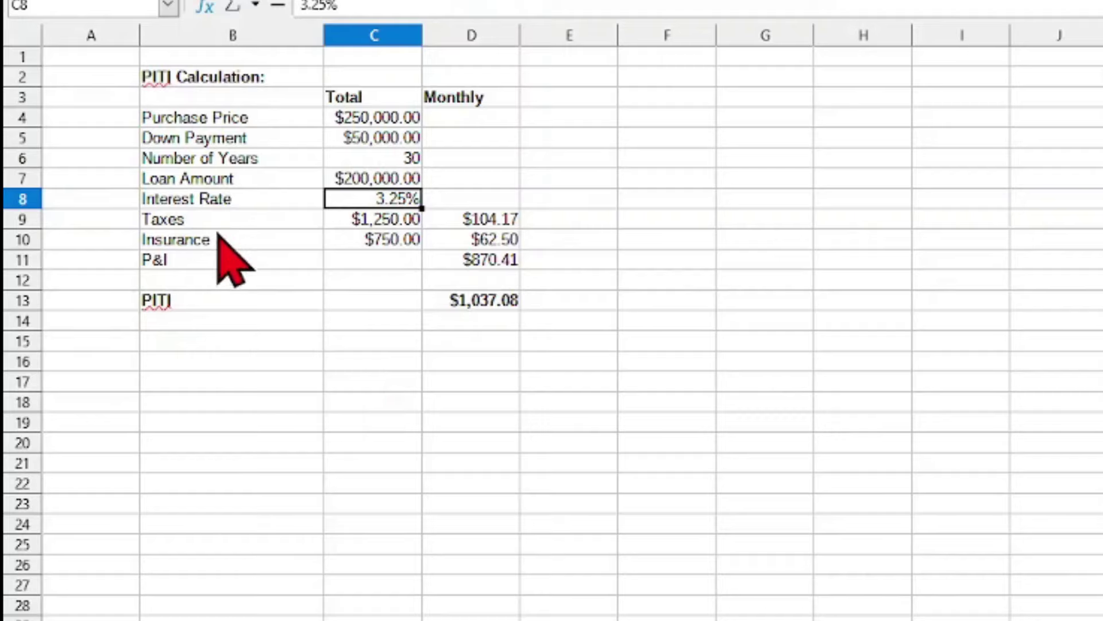
Inspect the total Taxes formula in C9, including the purchase price cell and the multiplier it uses, leaving the formula as it is.
{"action": "left_click", "coordinate": [361, 222]}
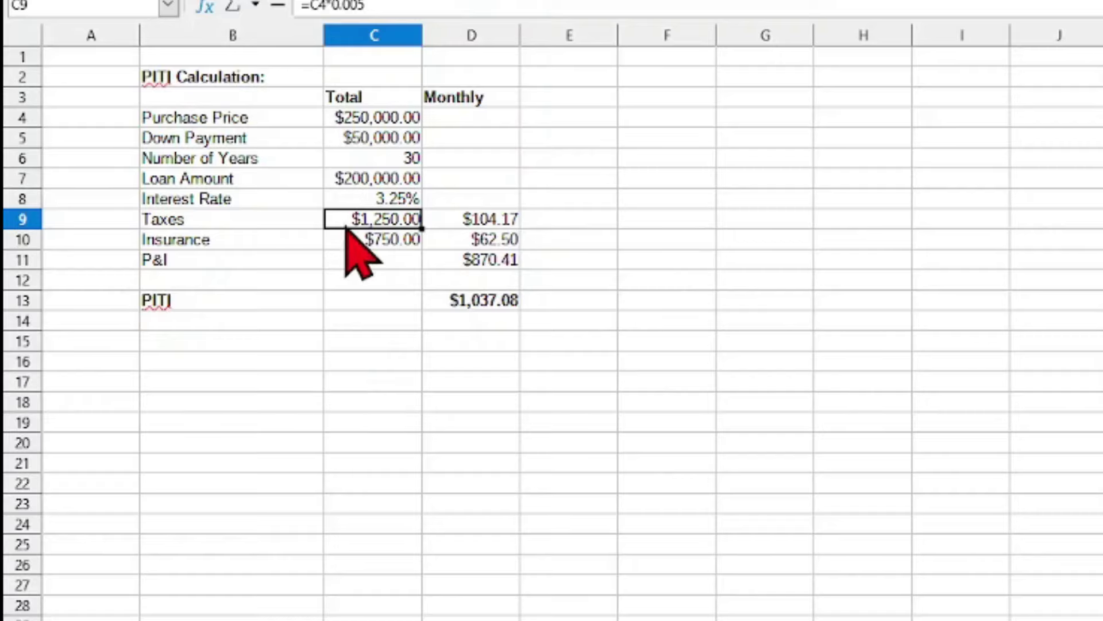
{"action": "left_click", "coordinate": [360, 118]}
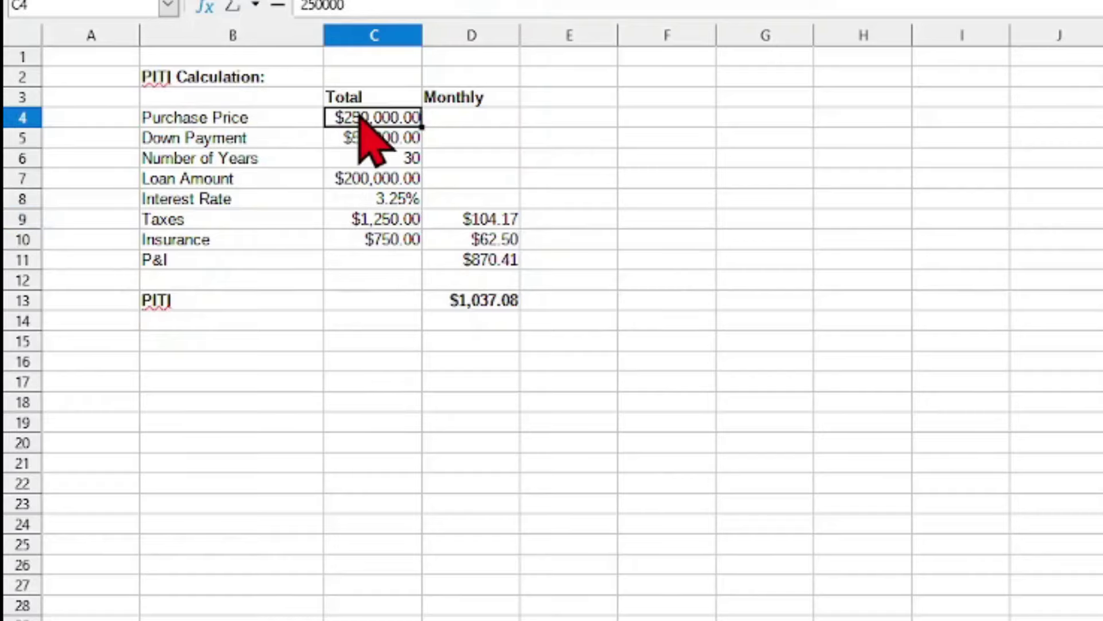
{"action": "left_click", "coordinate": [361, 221]}
{"action": "left_click_drag", "start_coordinate": [340, 6], "coordinate": [365, 8]}
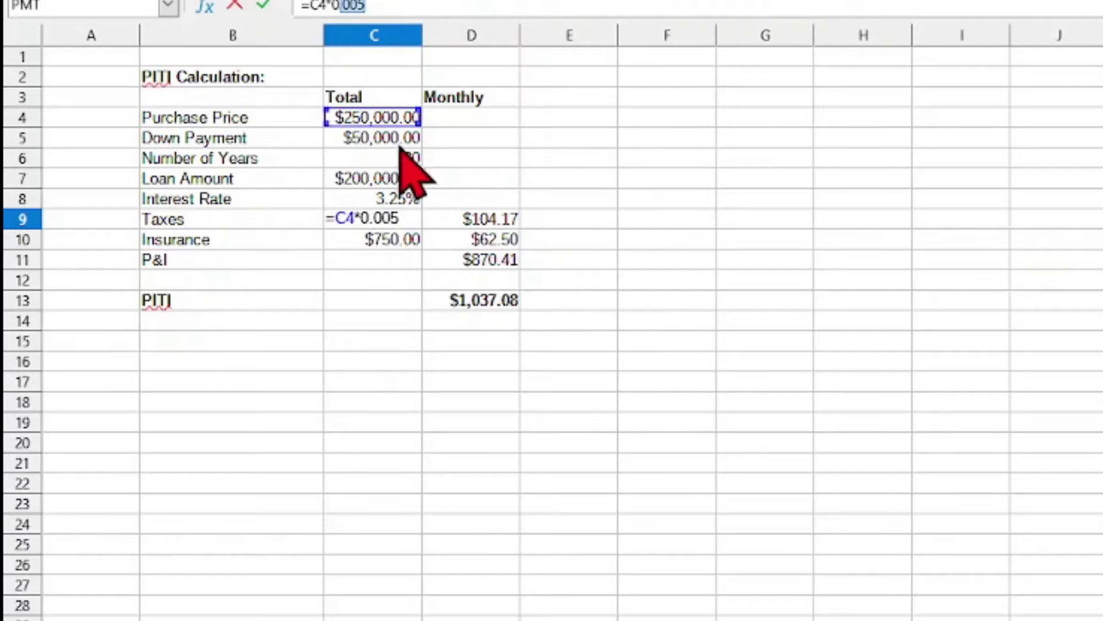
{"action": "left_click", "coordinate": [377, 362]}
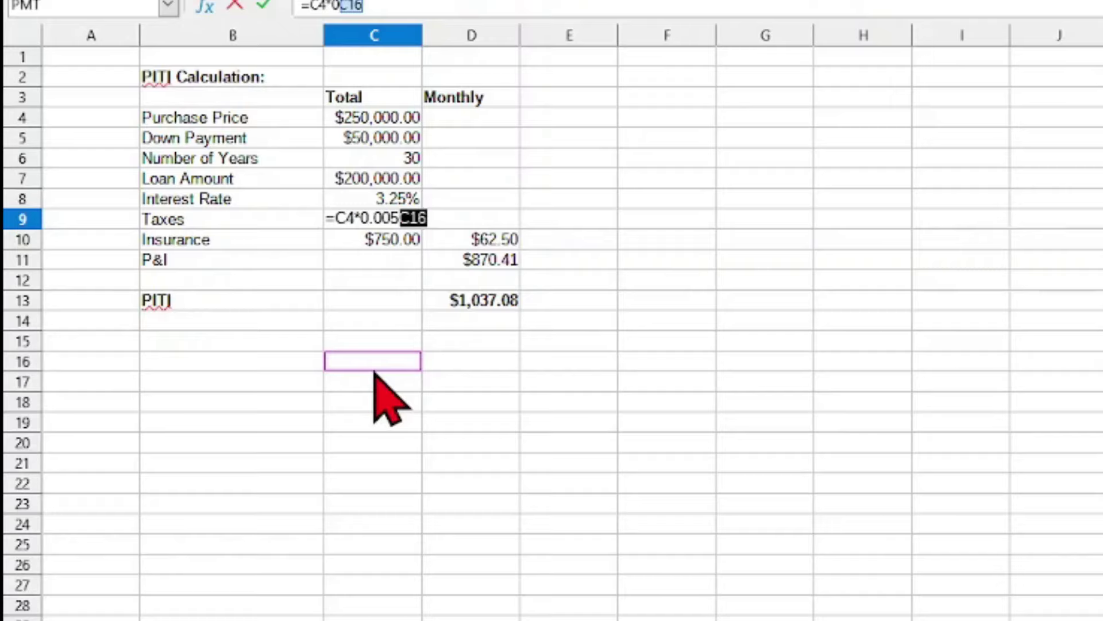
{"action": "key", "text": "Escape"}
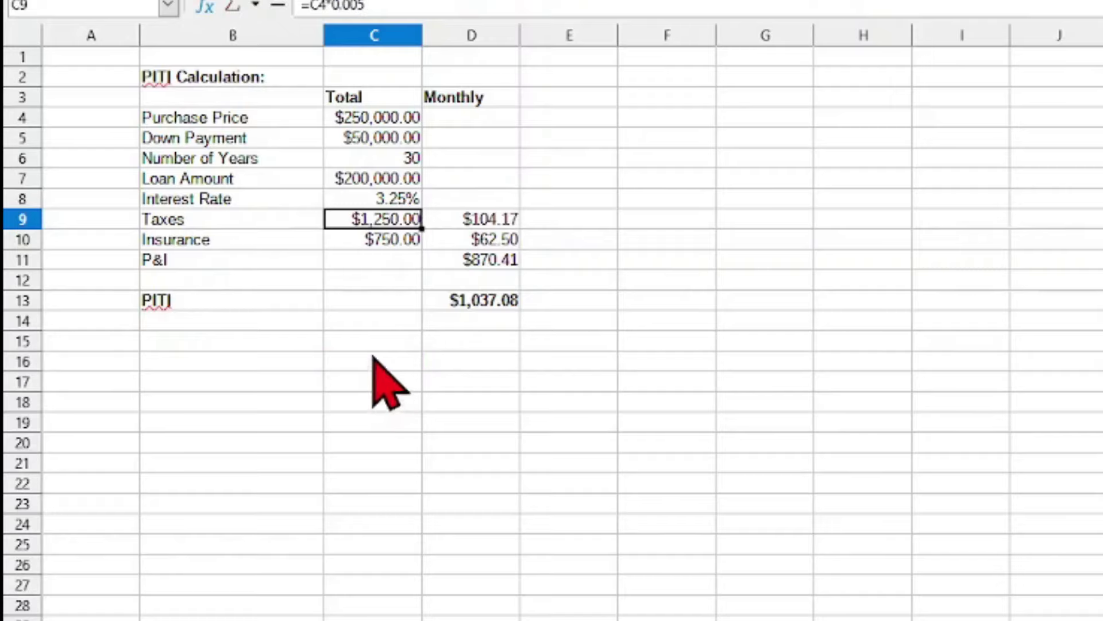
Inspect the total Insurance formula in C10 and the purchase price cell it refers to.
{"action": "left_click", "coordinate": [371, 240]}
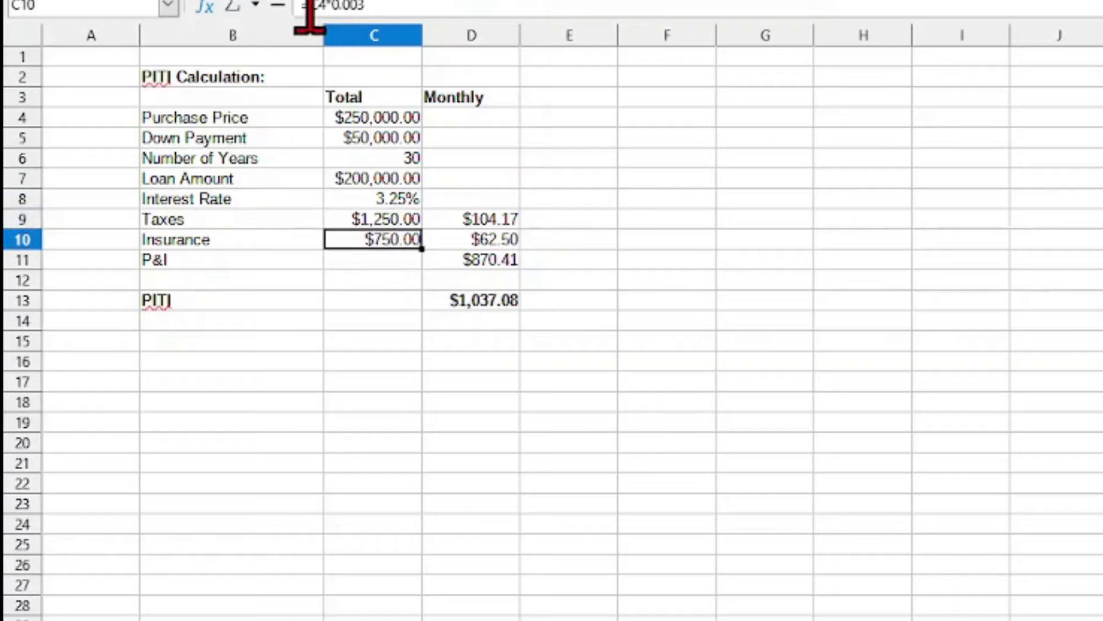
{"action": "left_click", "coordinate": [370, 118]}
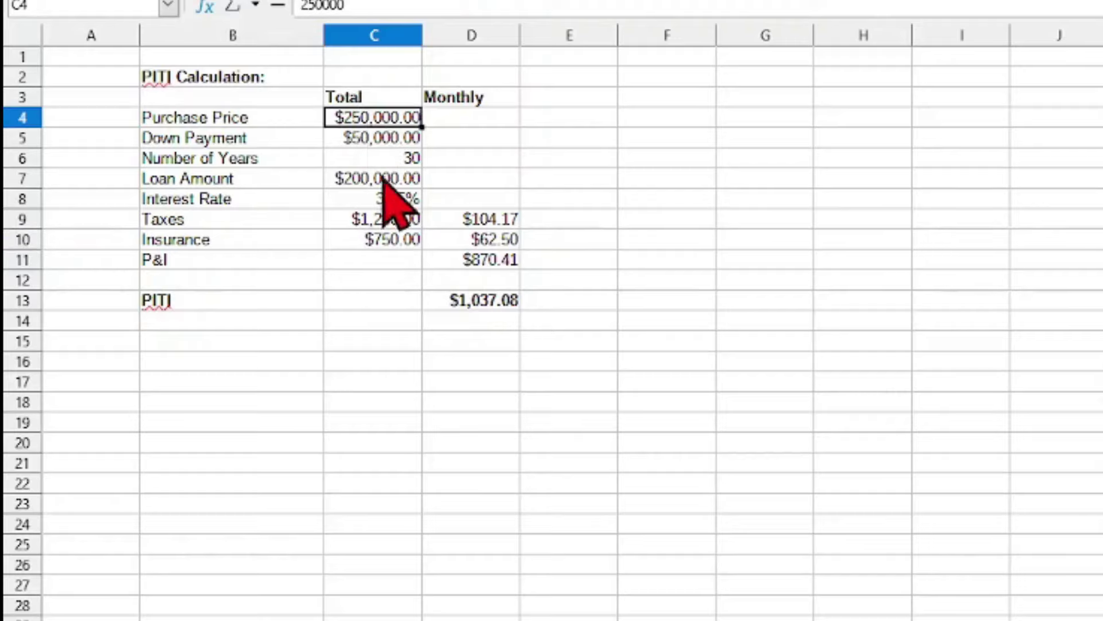
{"action": "left_click", "coordinate": [397, 241]}
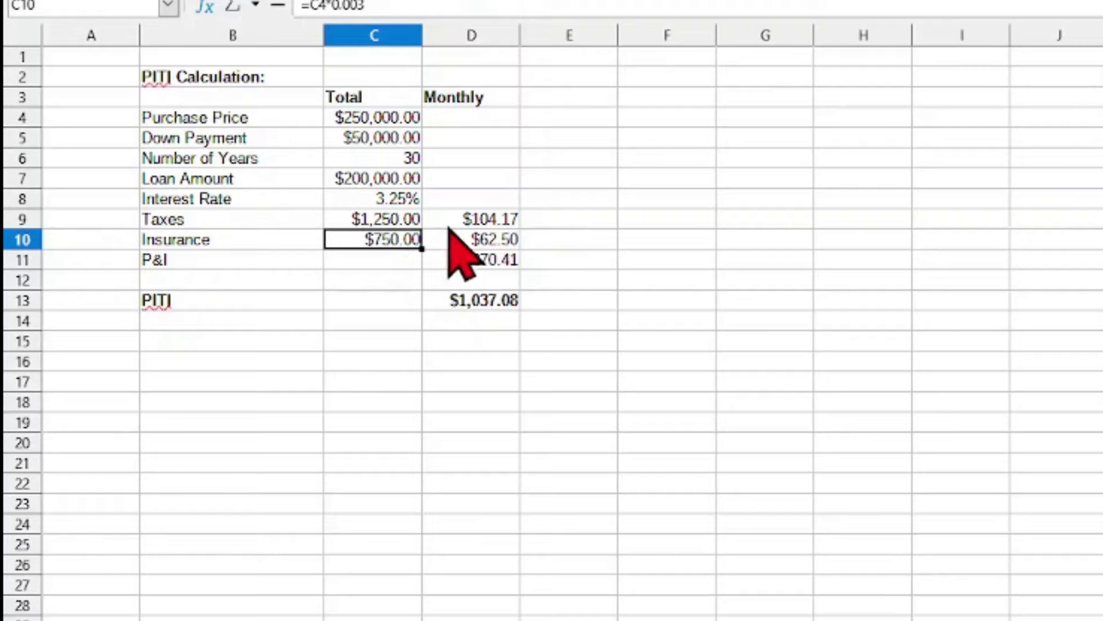
Compare the monthly Taxes and Insurance formulas in D9 and D10 with their totals in column C.
{"action": "left_click", "coordinate": [369, 219]}
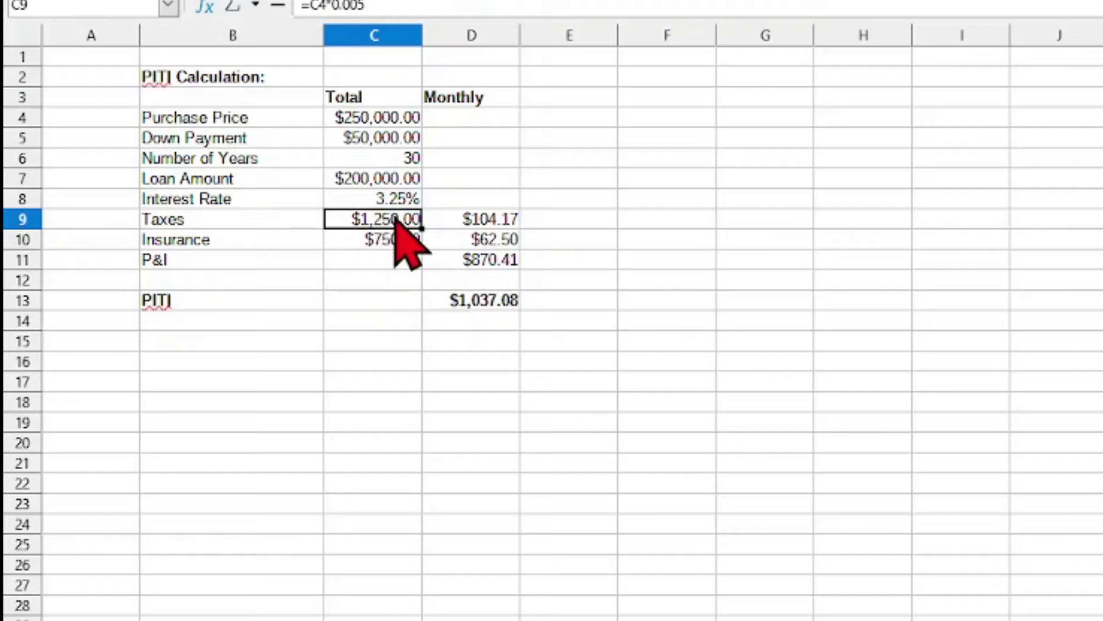
{"action": "left_click", "coordinate": [482, 221]}
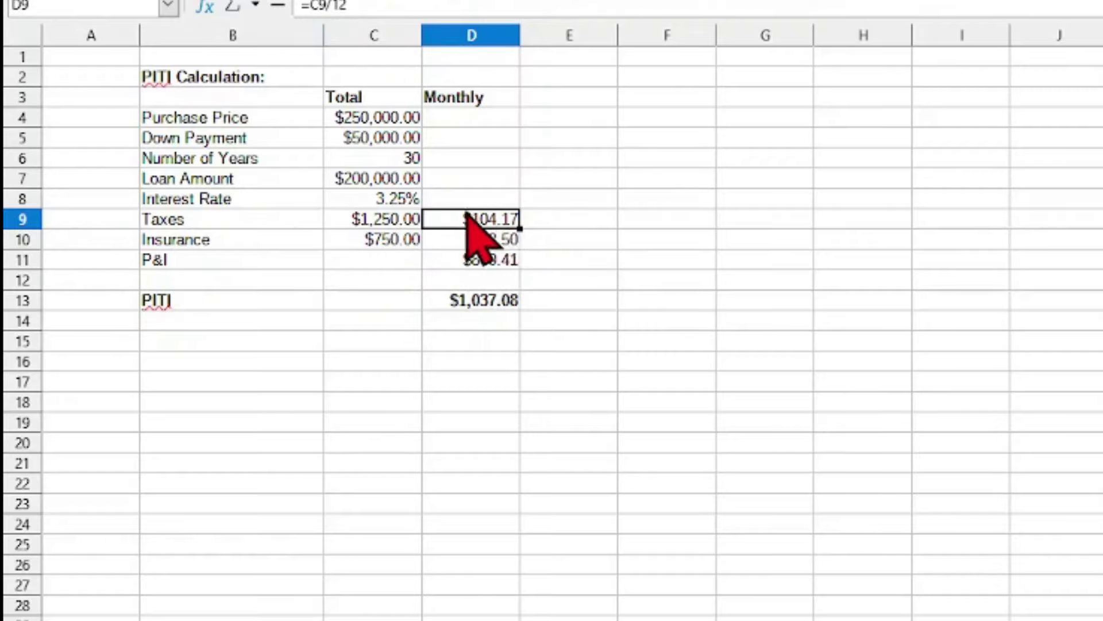
{"action": "left_click", "coordinate": [495, 239]}
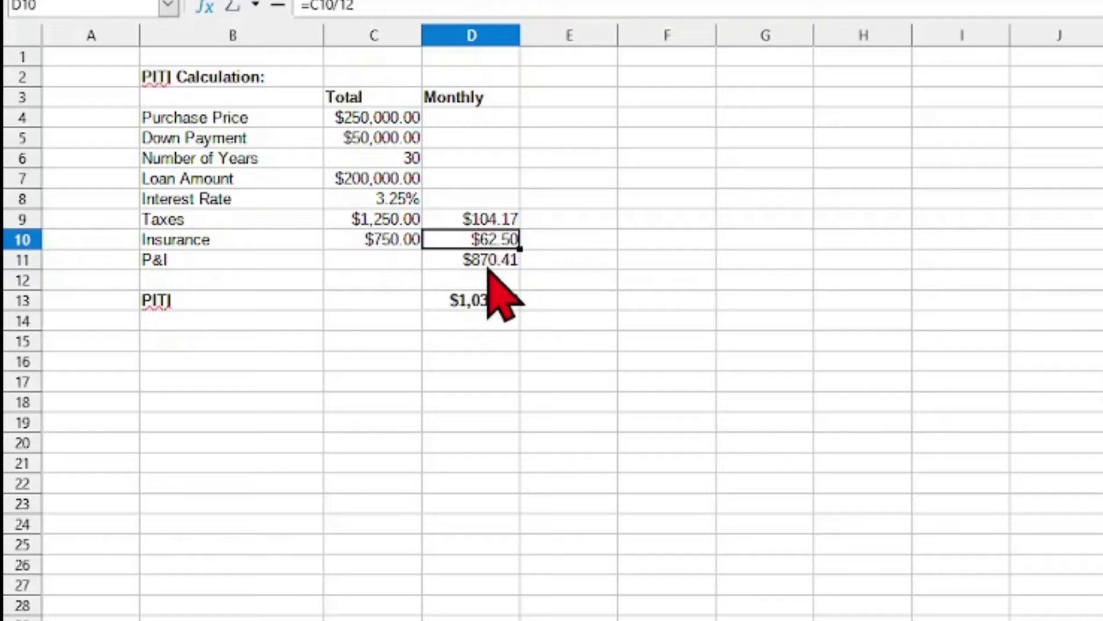
{"action": "left_click", "coordinate": [386, 241]}
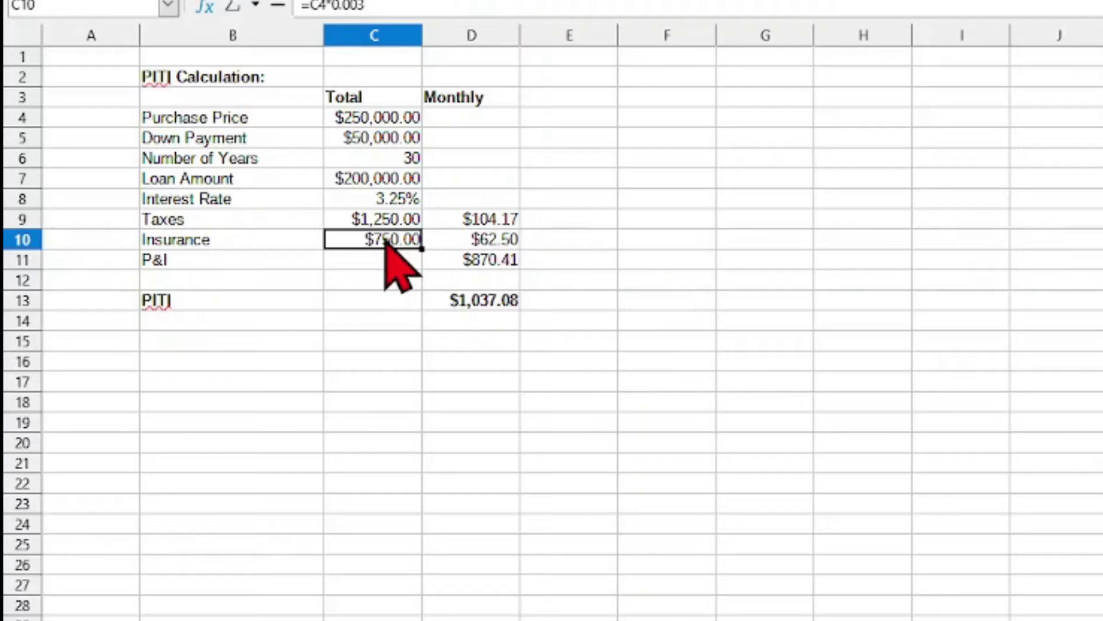
{"action": "left_click", "coordinate": [383, 221]}
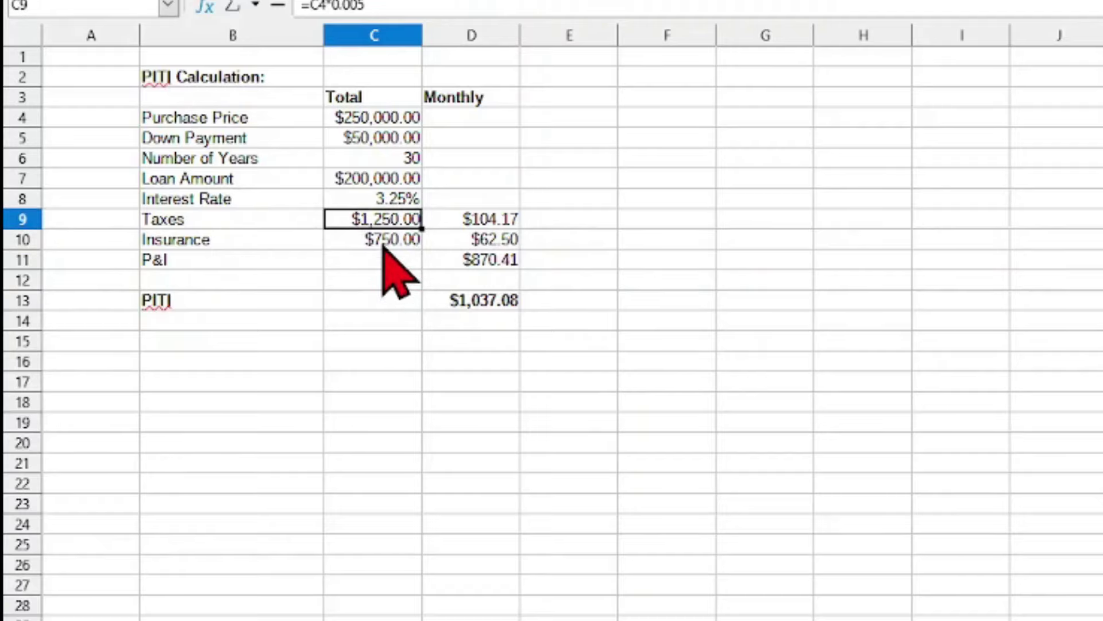
Examine the PMT formula for the monthly P&I in D11 and the cells it references, keeping the formula as it is.
{"action": "left_click", "coordinate": [495, 260]}
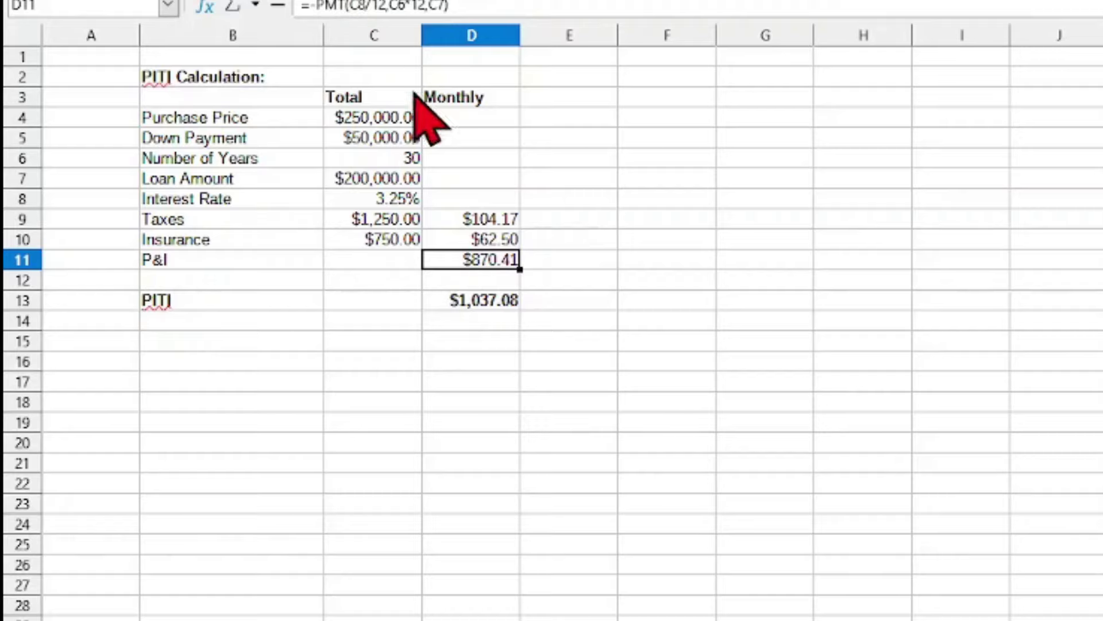
{"action": "left_click", "coordinate": [428, 7]}
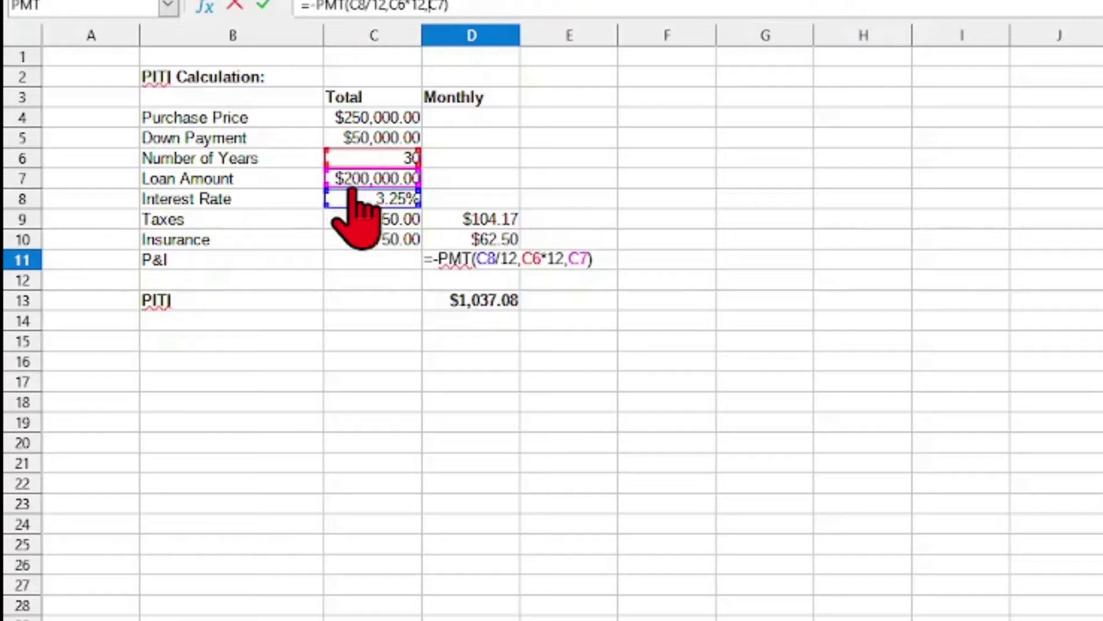
{"action": "key", "text": "Return"}
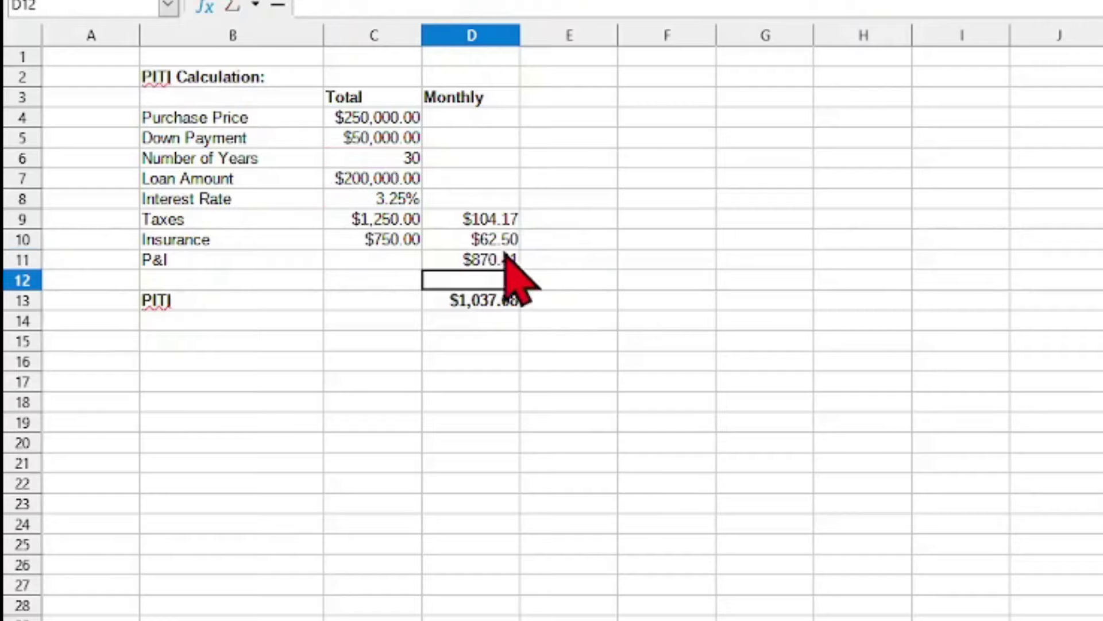
{"action": "left_click", "coordinate": [181, 263]}
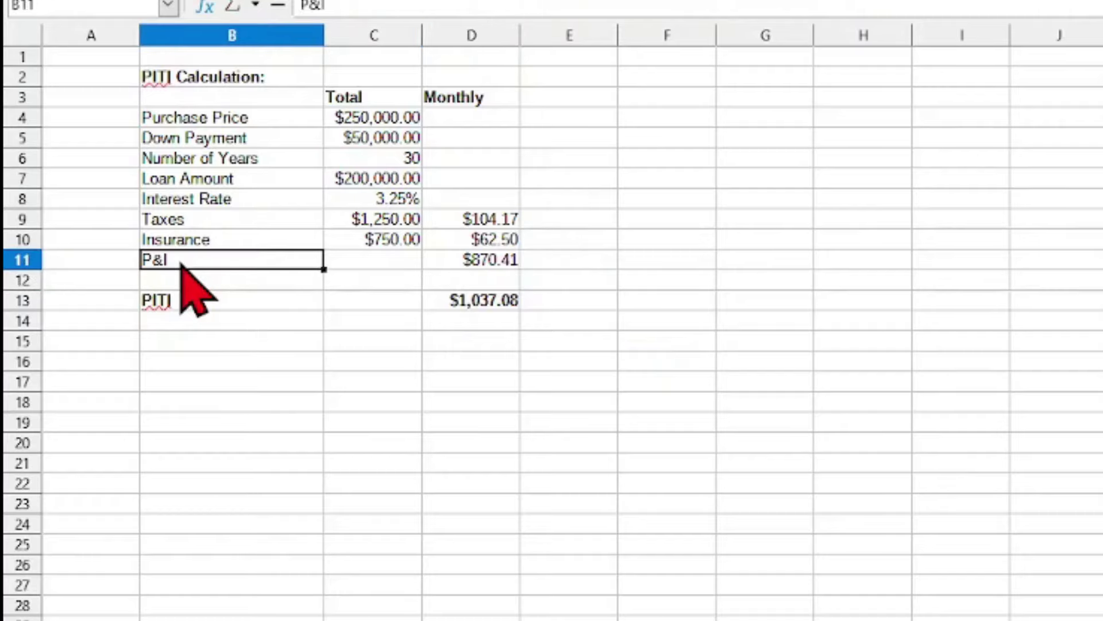
{"action": "left_click", "coordinate": [491, 263]}
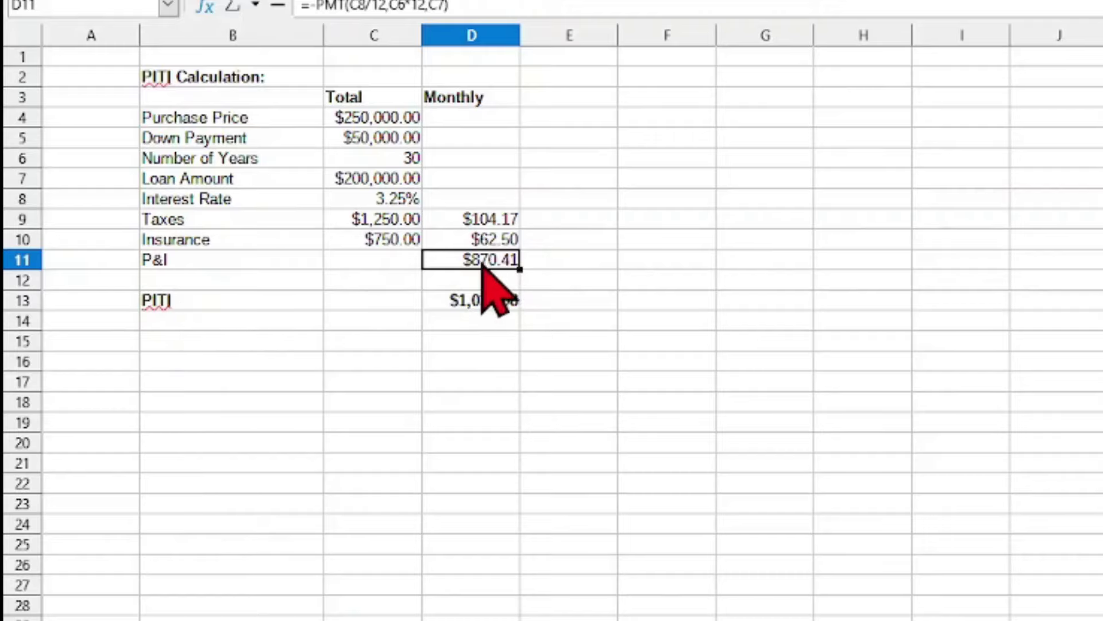
Review the monthly insurance and taxes amounts and the SUM formula for the PITI total in D13.
{"action": "left_click", "coordinate": [487, 241]}
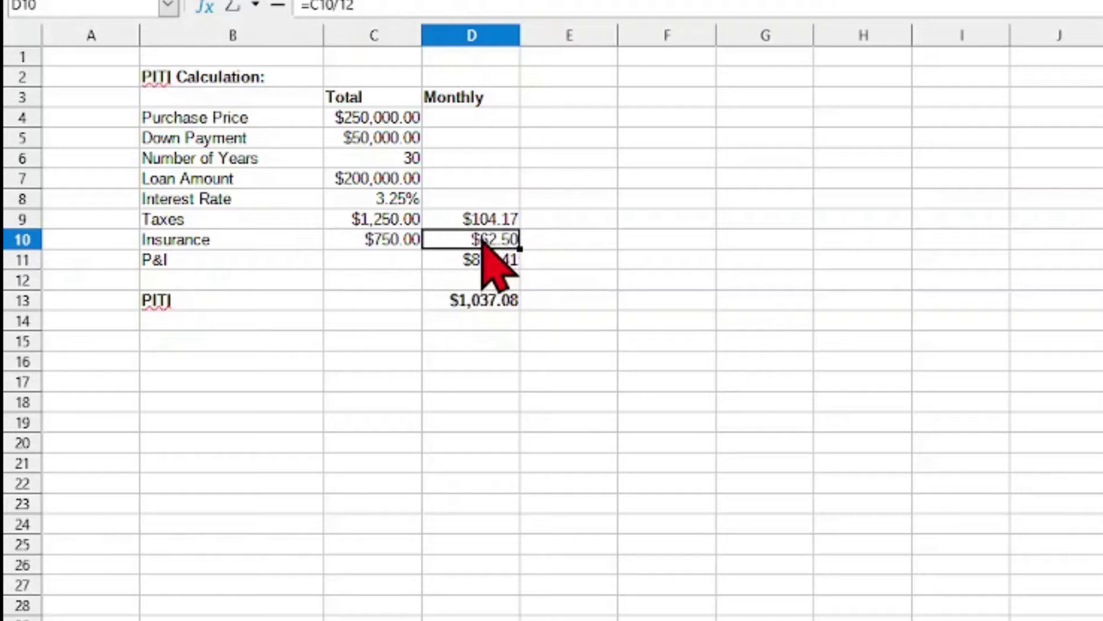
{"action": "left_click", "coordinate": [489, 225]}
{"action": "left_click", "coordinate": [484, 303]}
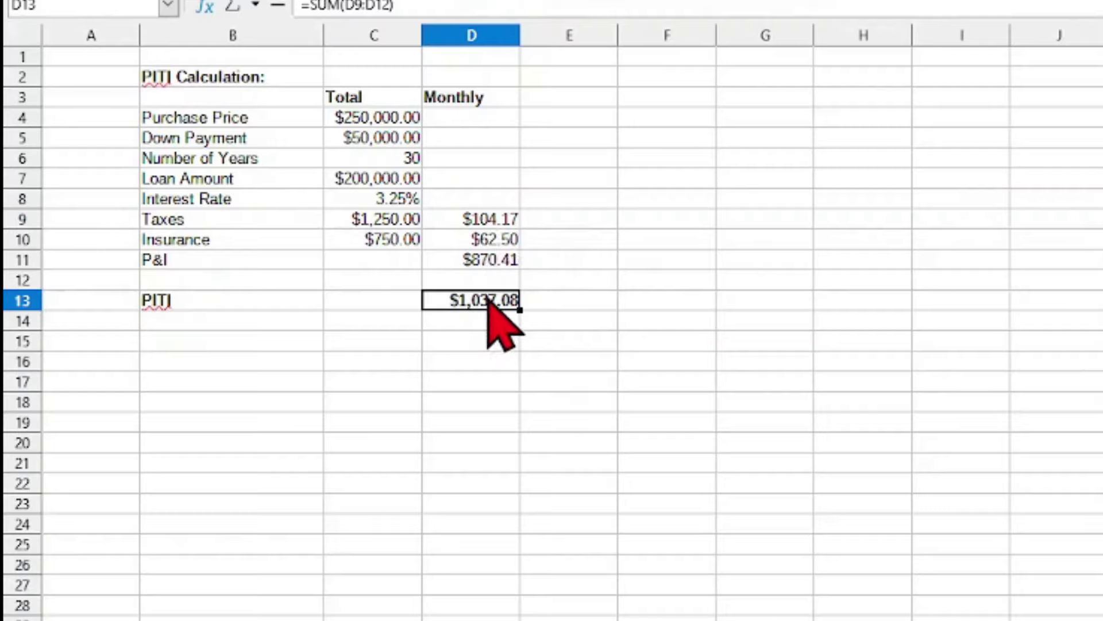
{"action": "left_click", "coordinate": [457, 362]}
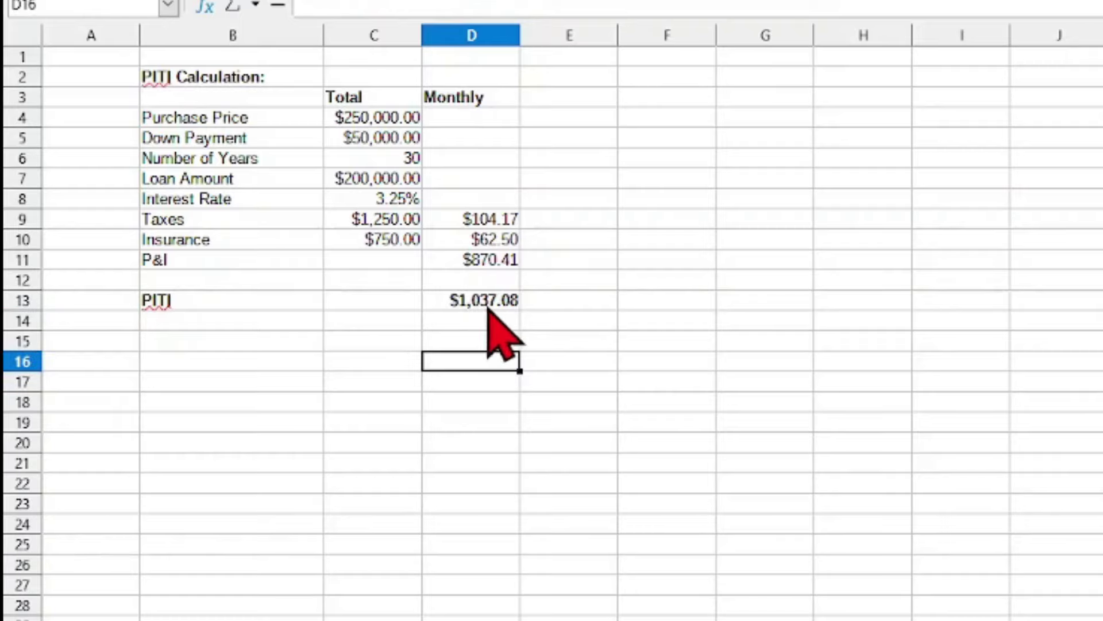